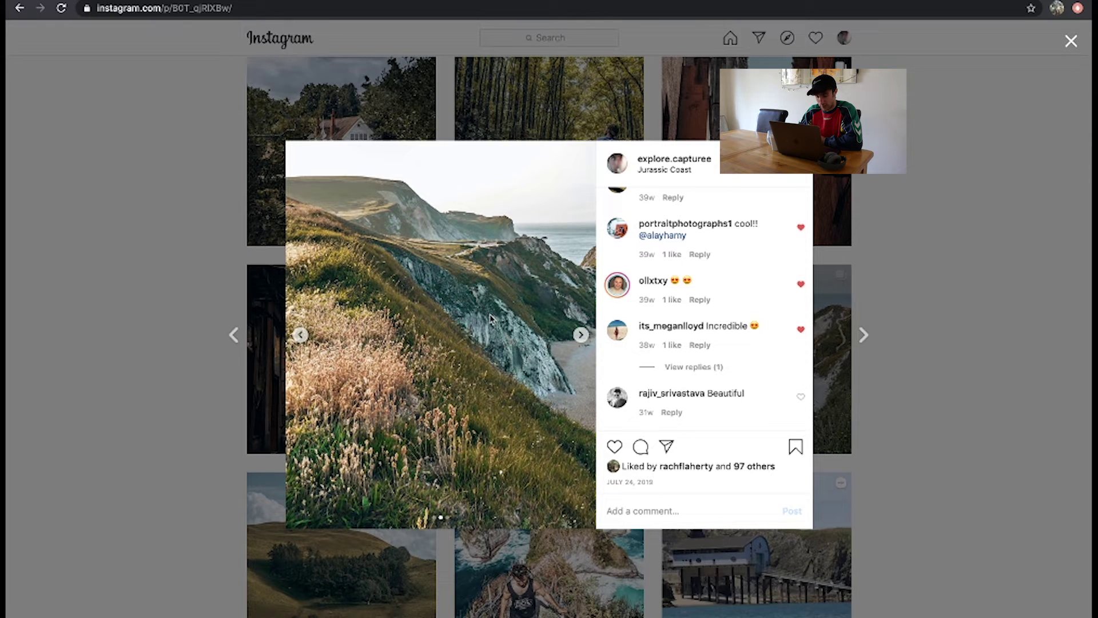
- Look through the slides of the Jurassic Coast carousel post to see how the split panorama continues across them
scroll(491, 318, "right", 5)
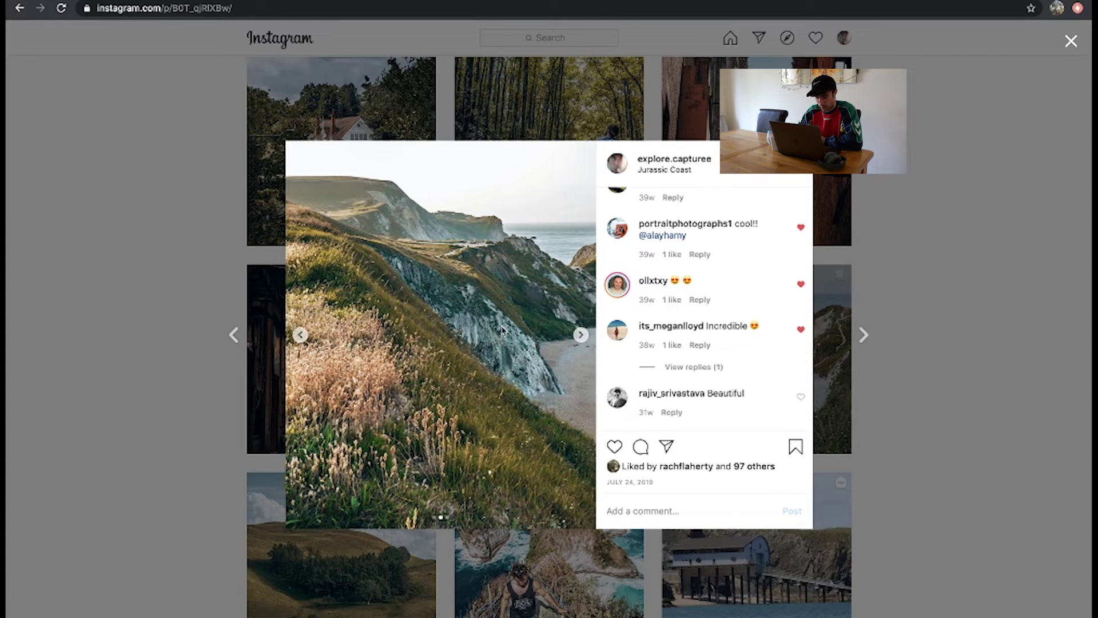
scroll(502, 330, "right", 5)
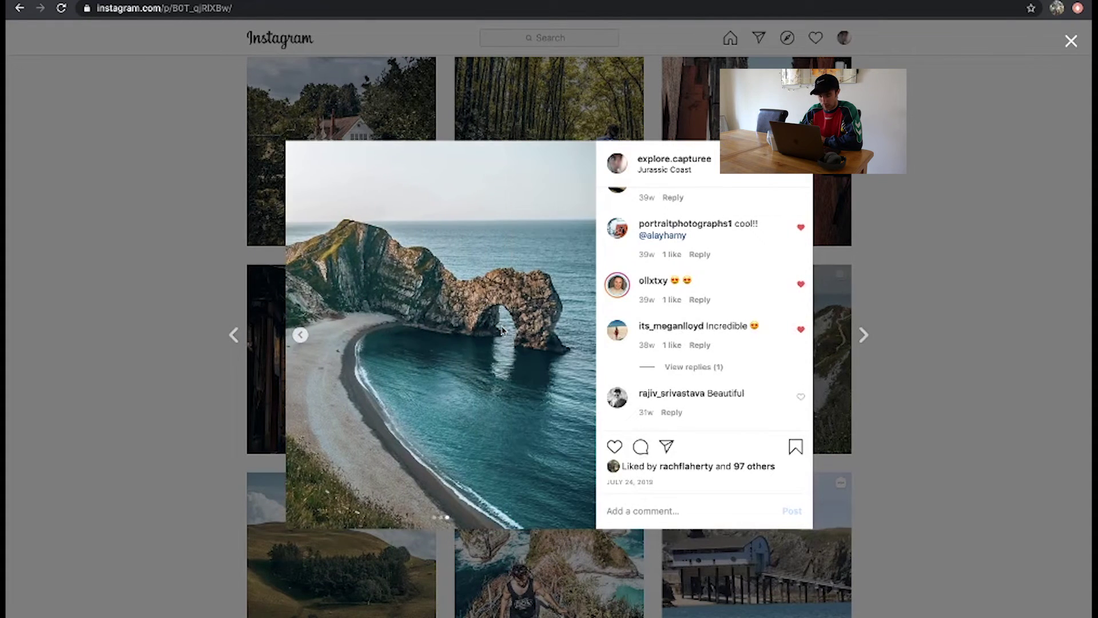
scroll(503, 330, "left", 5)
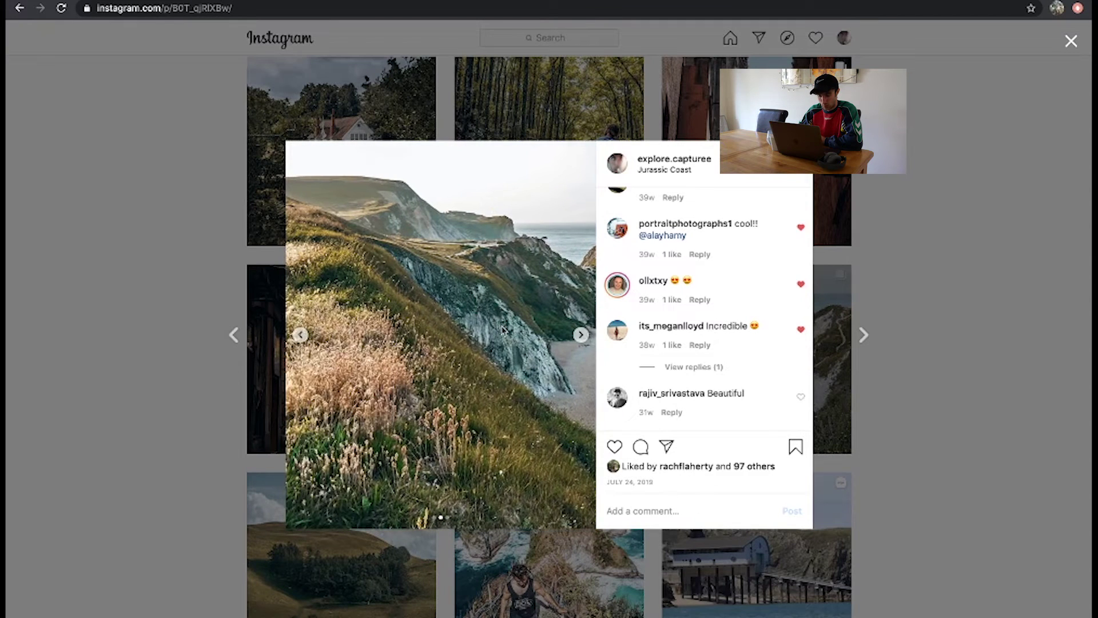
scroll(481, 335, "right", 5)
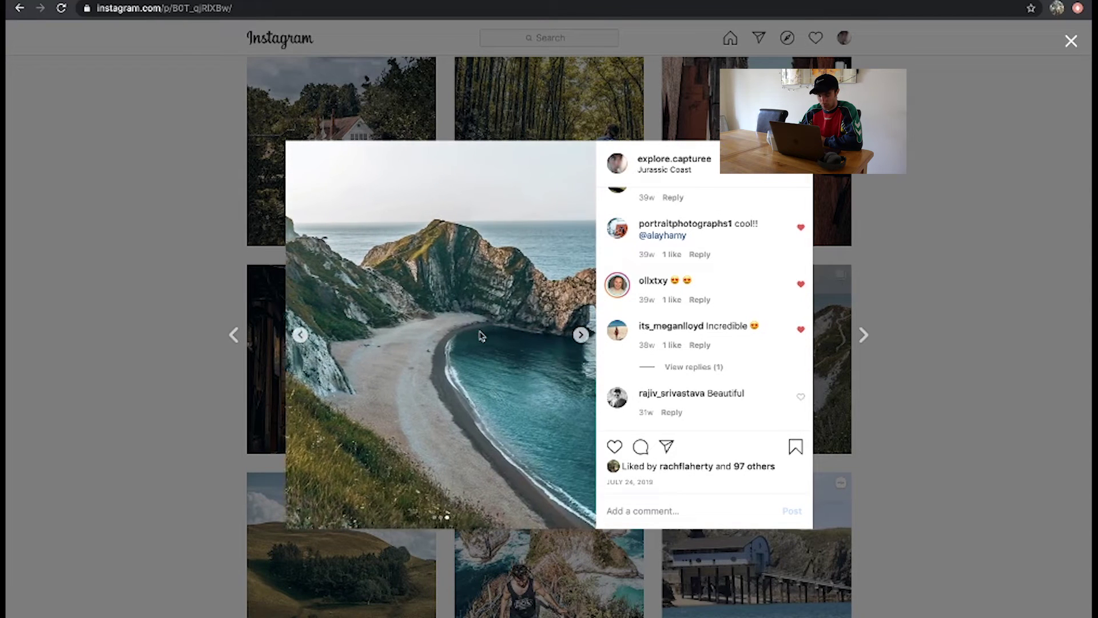
scroll(480, 336, "right", 5)
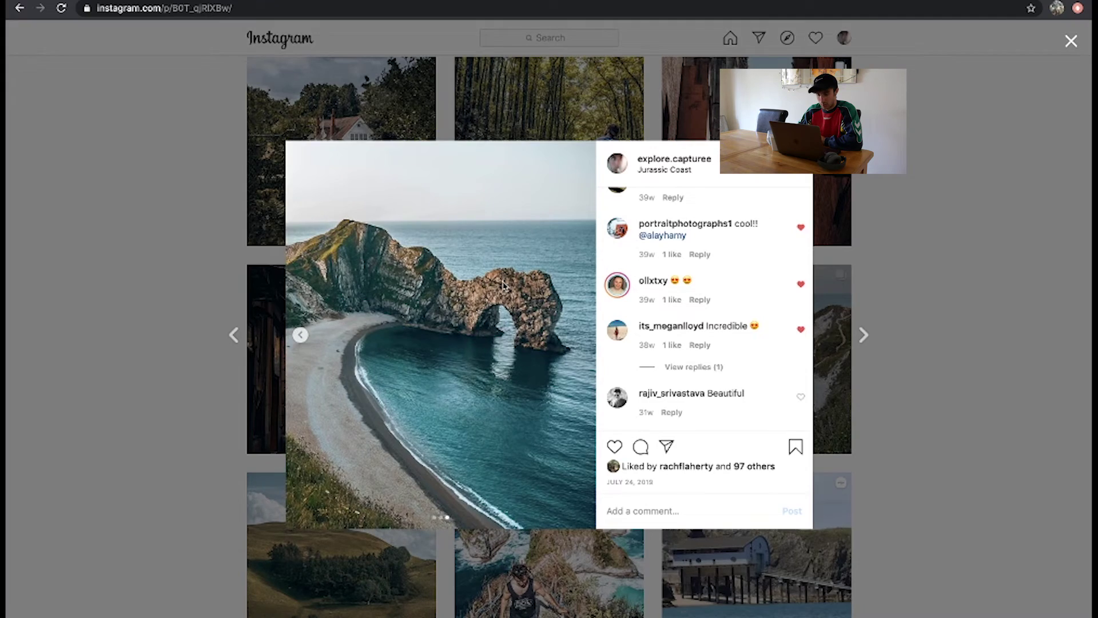
- Switch to Lightroom Classic and undo the last crop on the coastal photo P1120365.JPG
key("ctrl+Up")
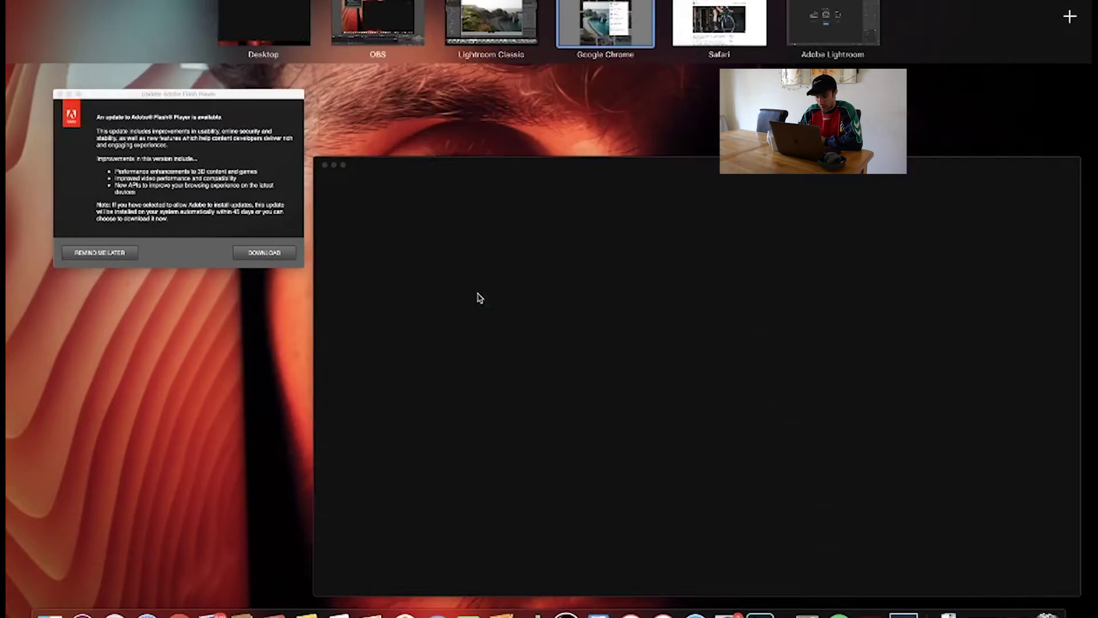
key("ctrl+Up")
key("ctrl+Left")
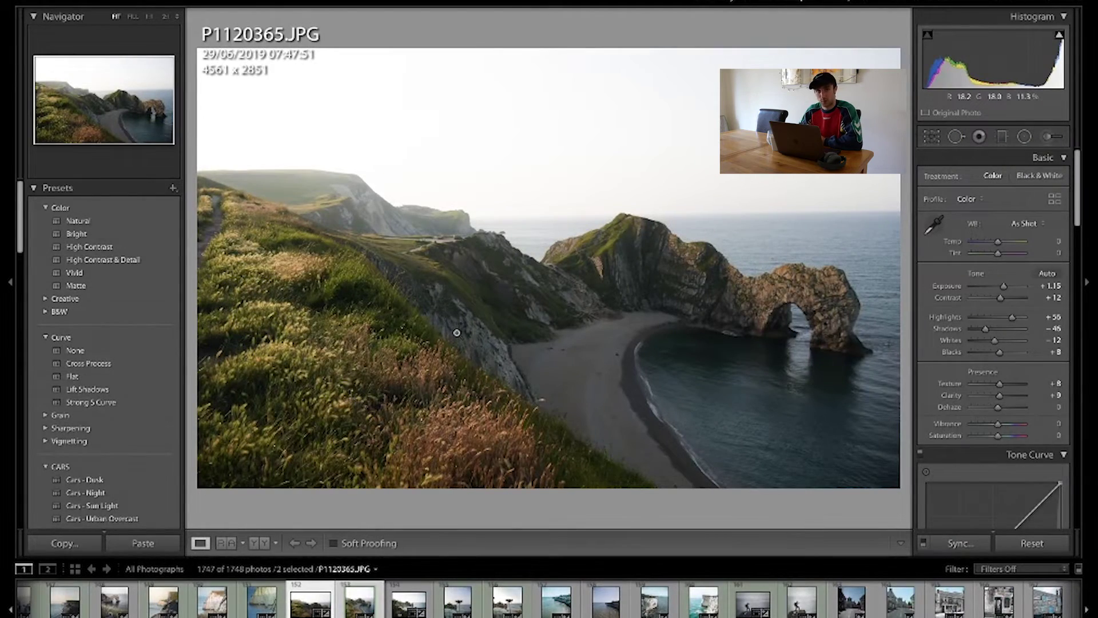
key("super+z")
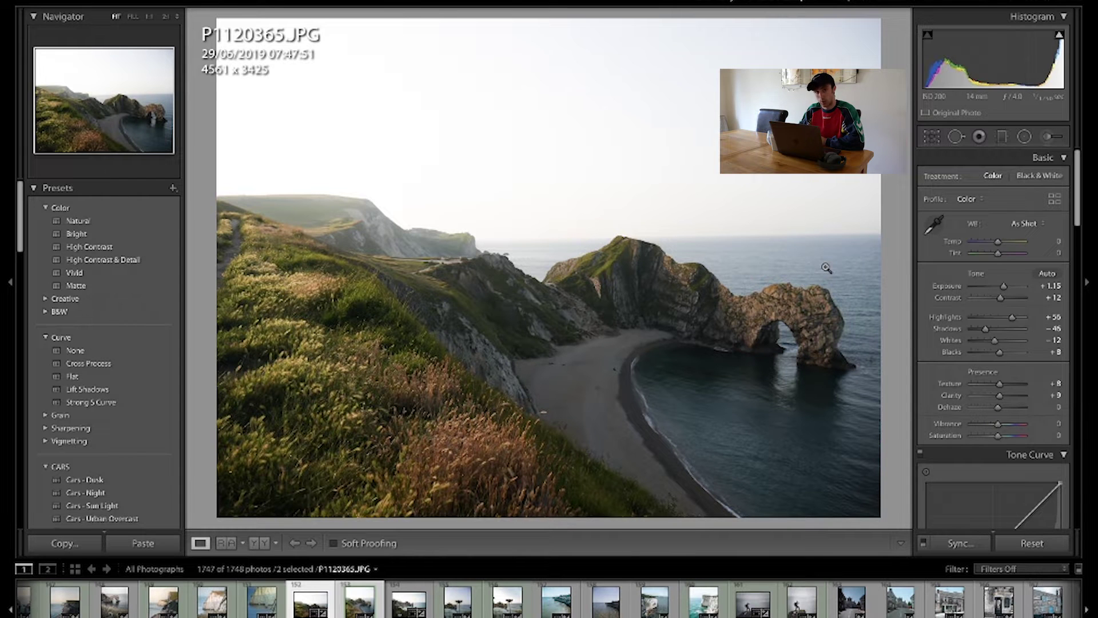
- Crop the coastal photo to a 16 x 10 aspect ratio, shifting the image up slightly within the frame, and apply the crop
left_click(931, 136)
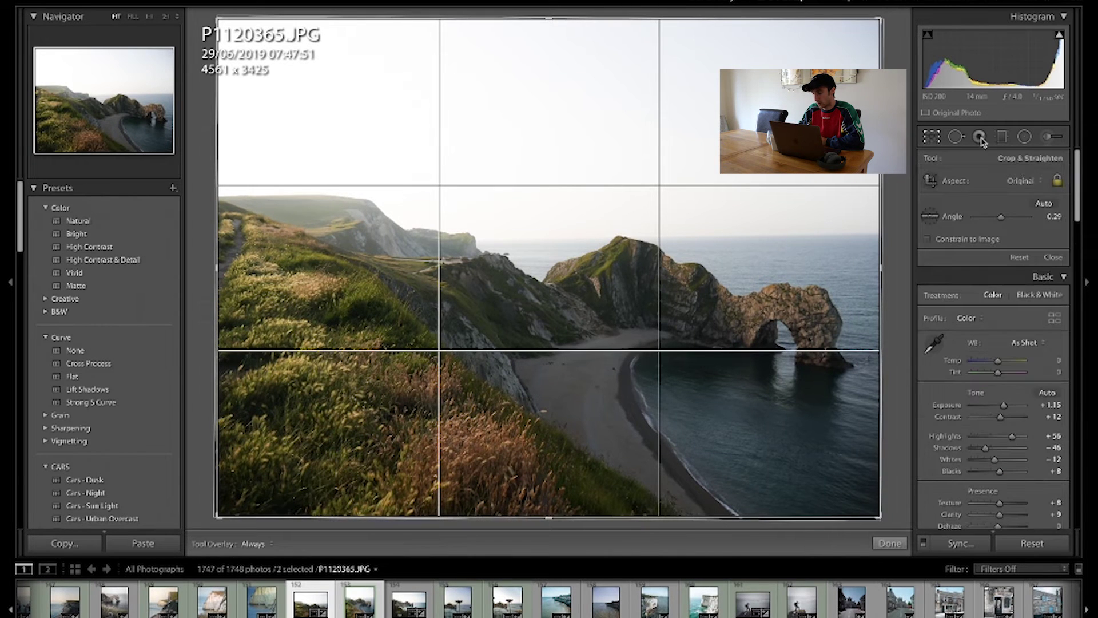
left_click(1033, 183)
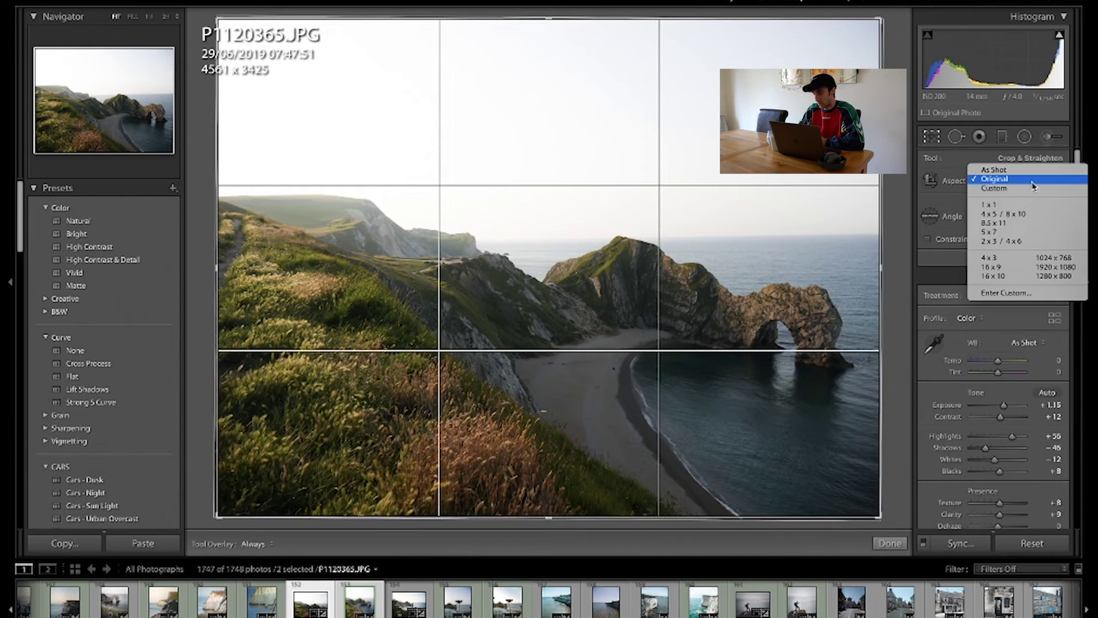
left_click(1001, 277)
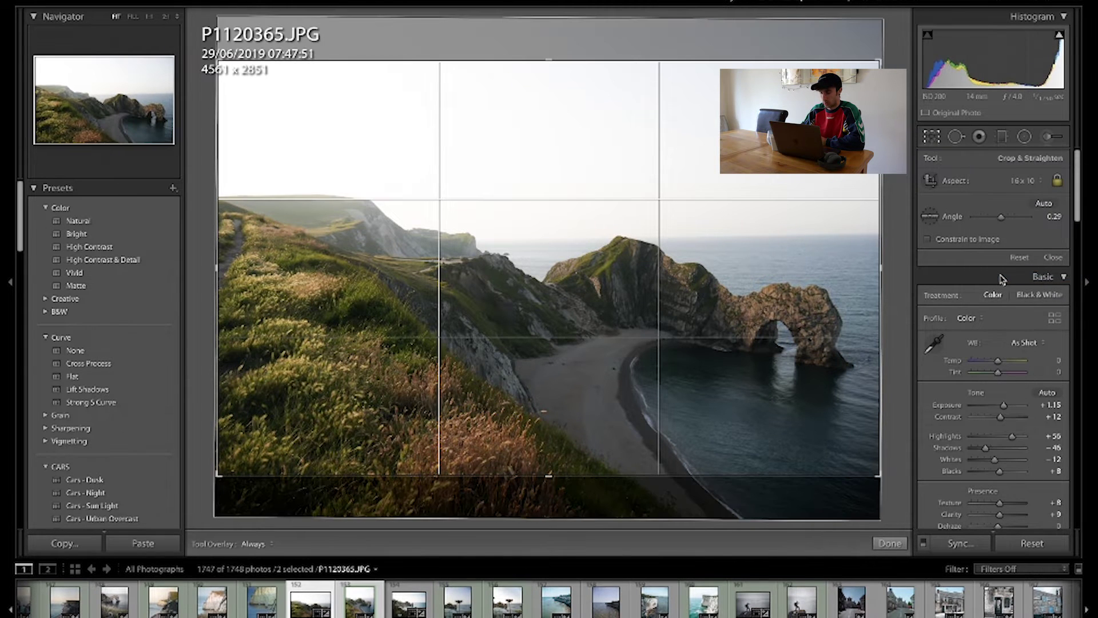
left_click_drag(759, 254, 750, 221)
left_click(901, 547)
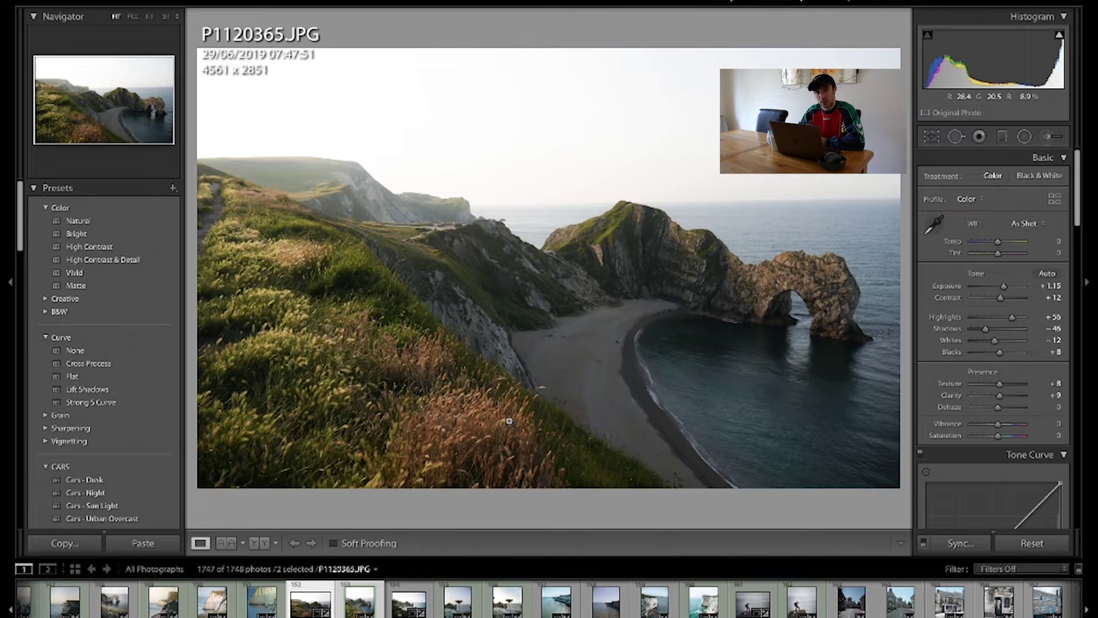
right_click(523, 351)
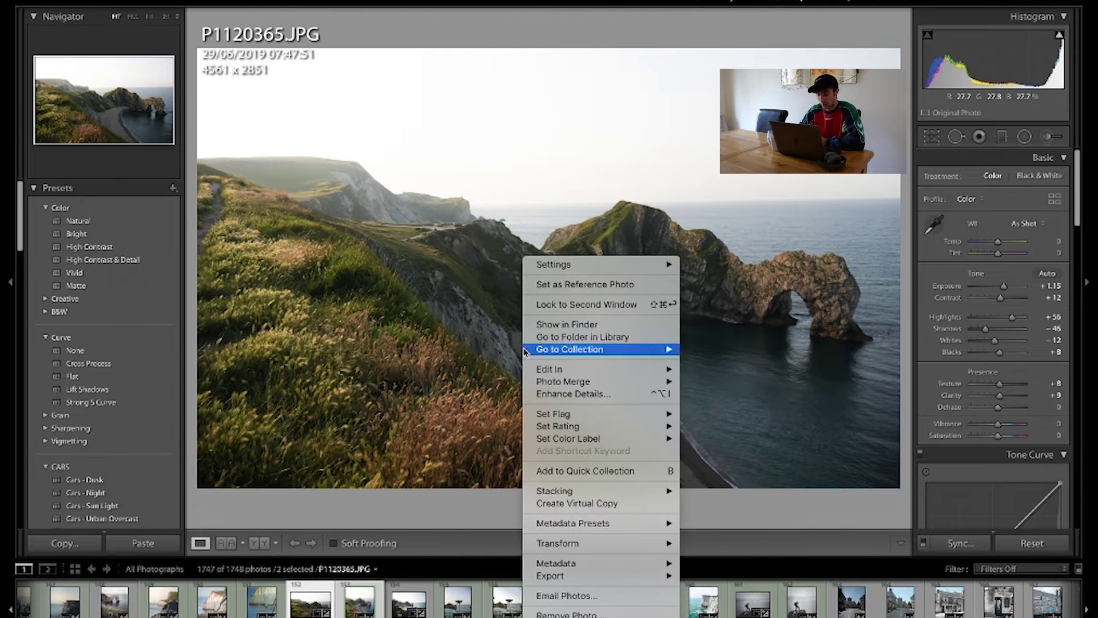
mouse_move(647, 578)
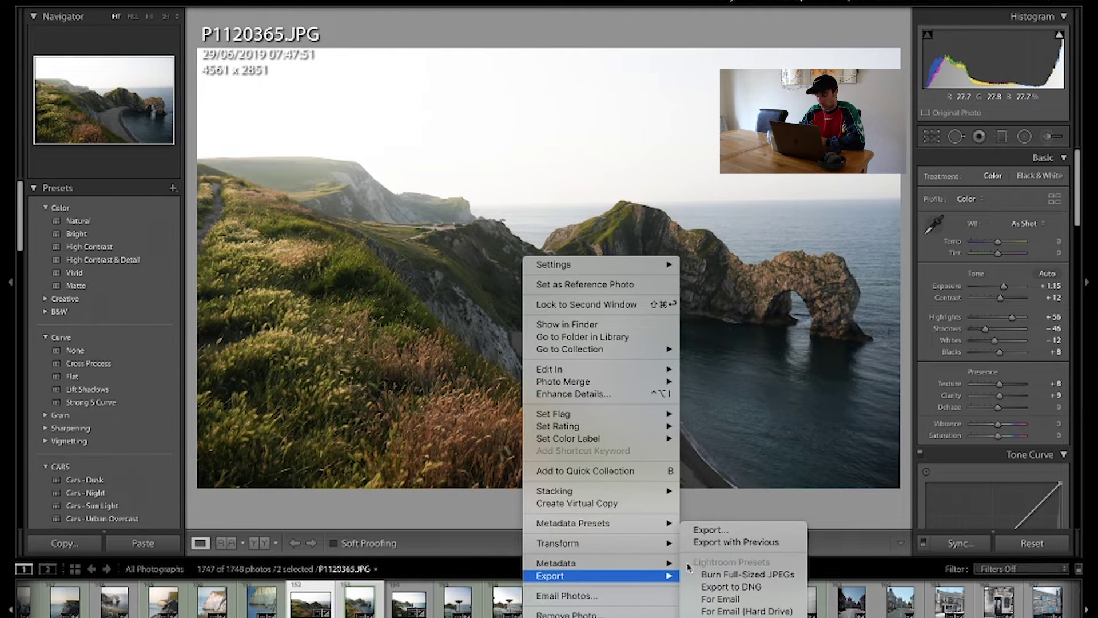
left_click(707, 531)
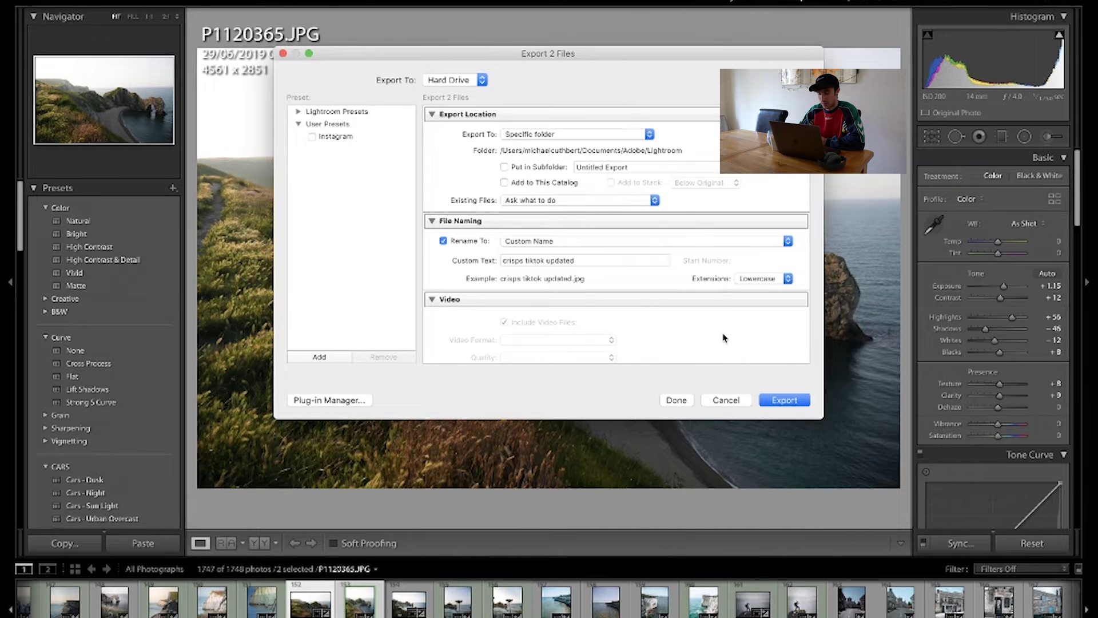
left_click(722, 402)
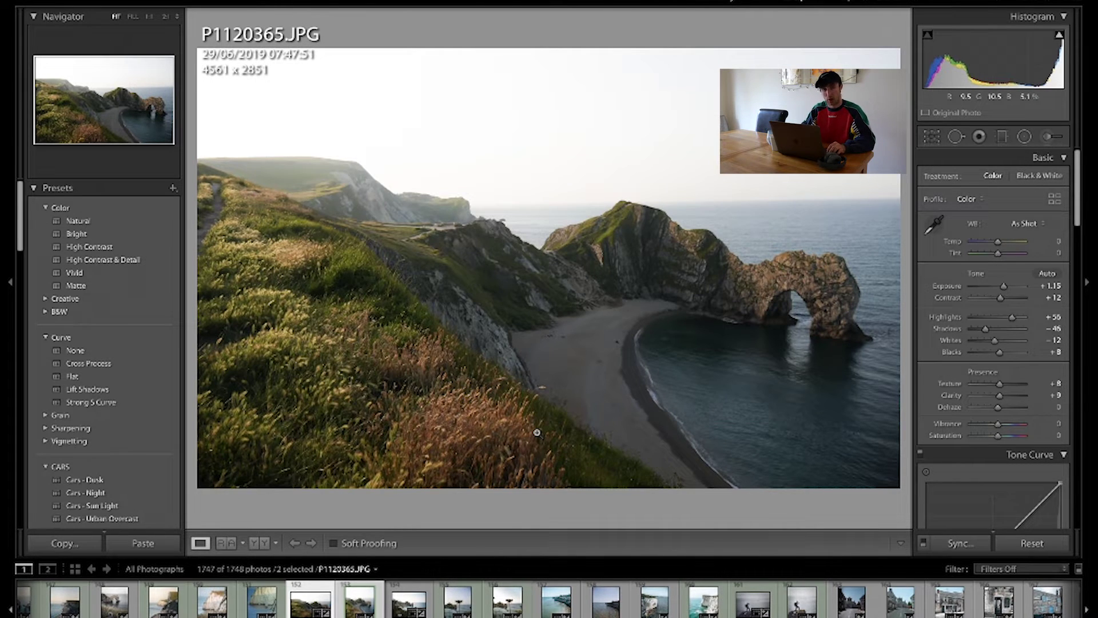
- Start exporting the two selected photos and set the custom file name to "landscape picture ps example"
key("super")
key("super+shift+e")
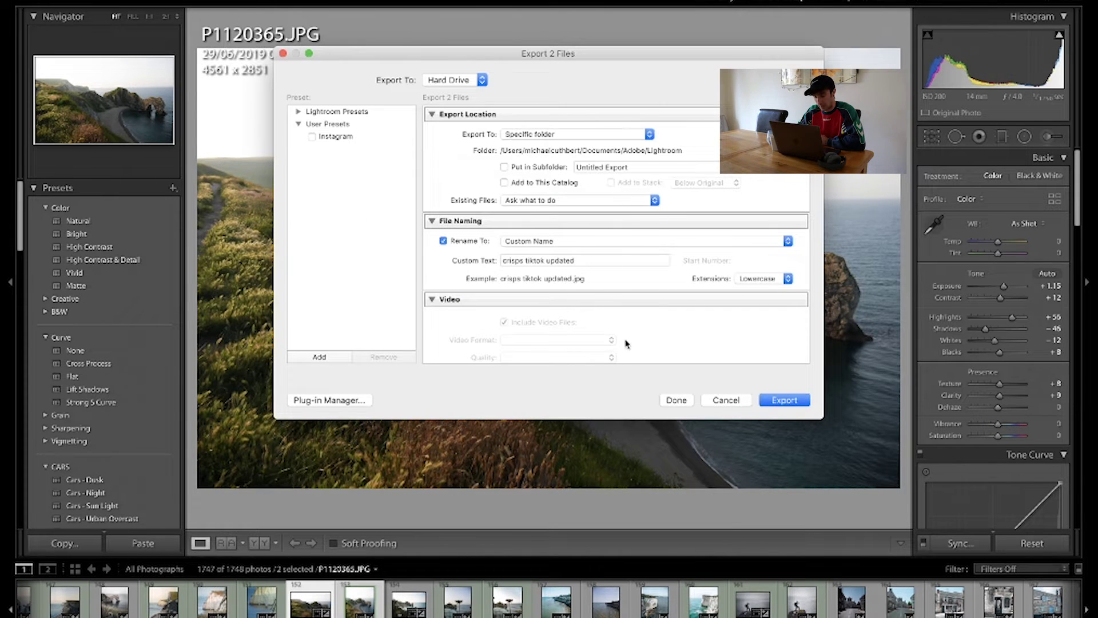
scroll(626, 344, "down", 5)
scroll(589, 260, "up", 4)
triple_click(577, 244)
key("BackSpace")
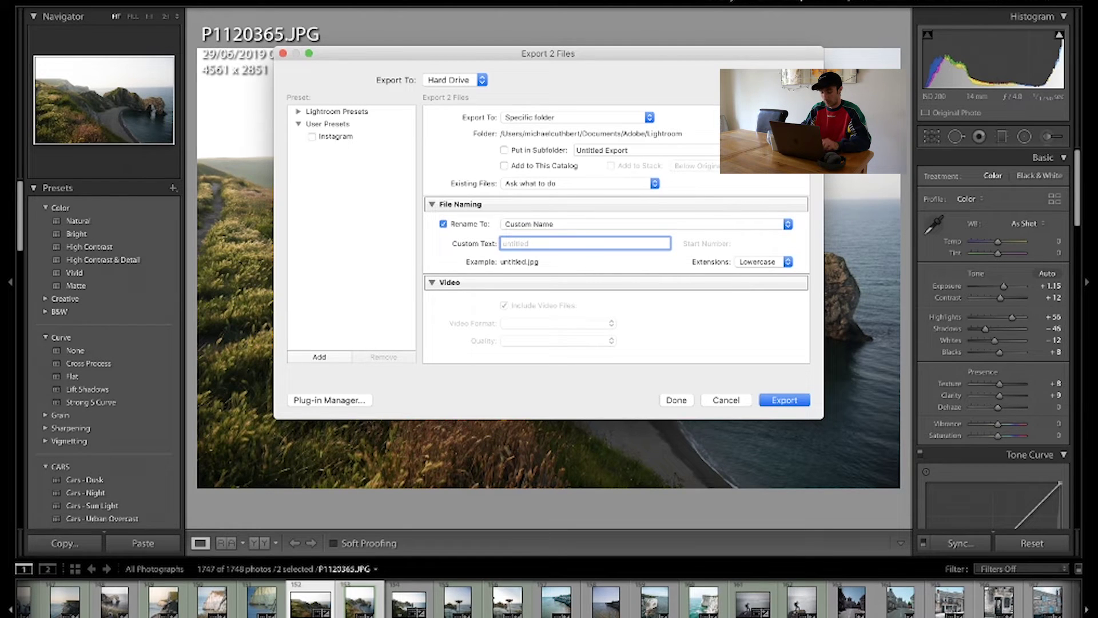
type("lands")
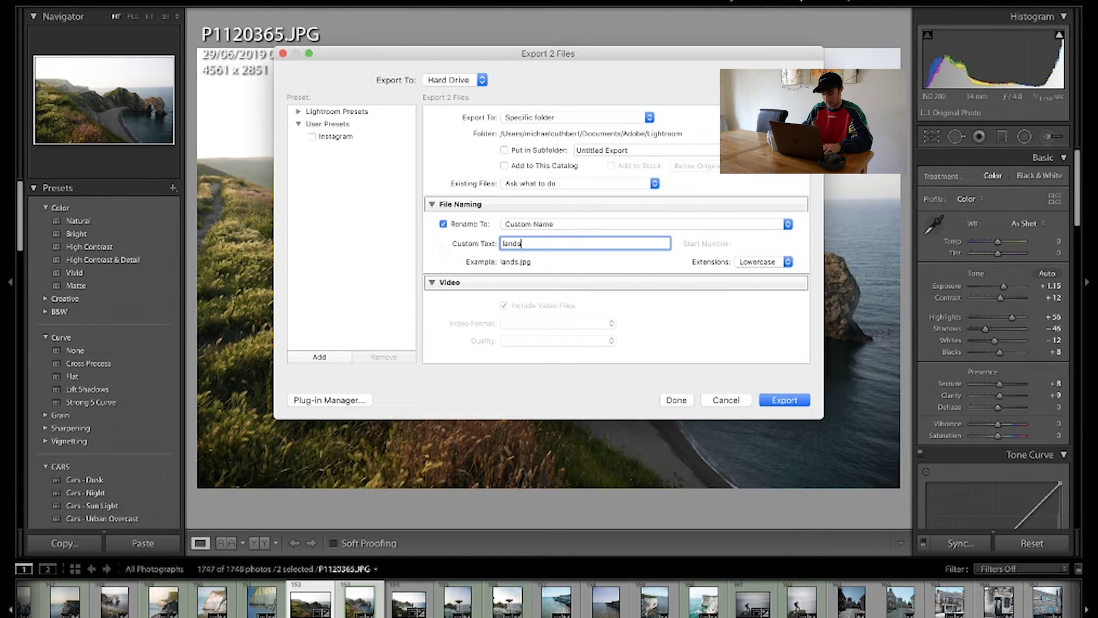
type("cape picture ps")
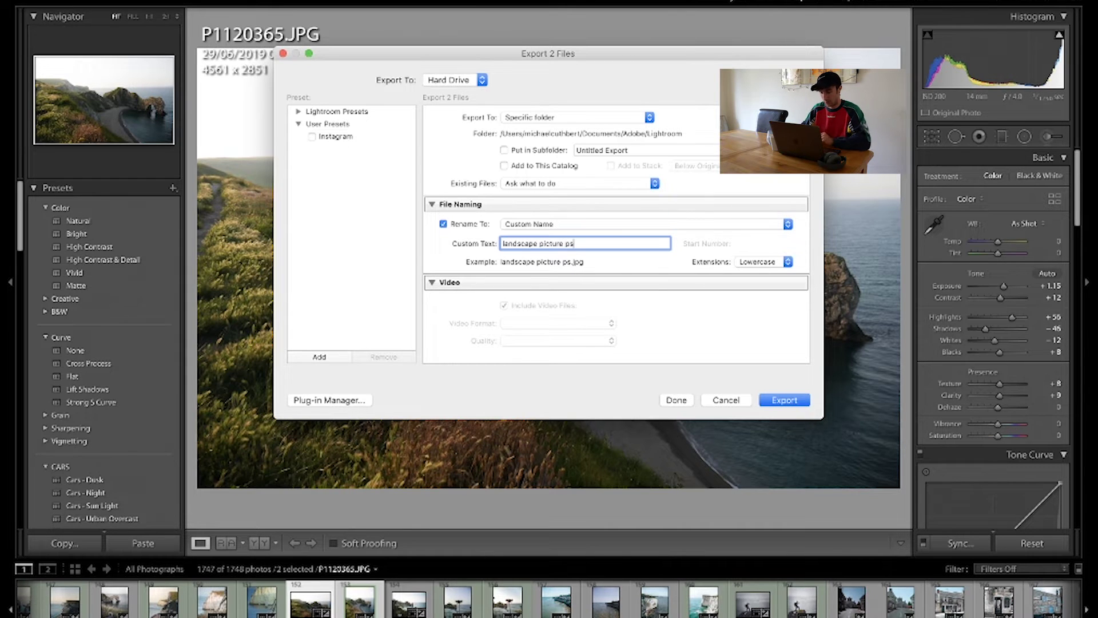
type(" exap")
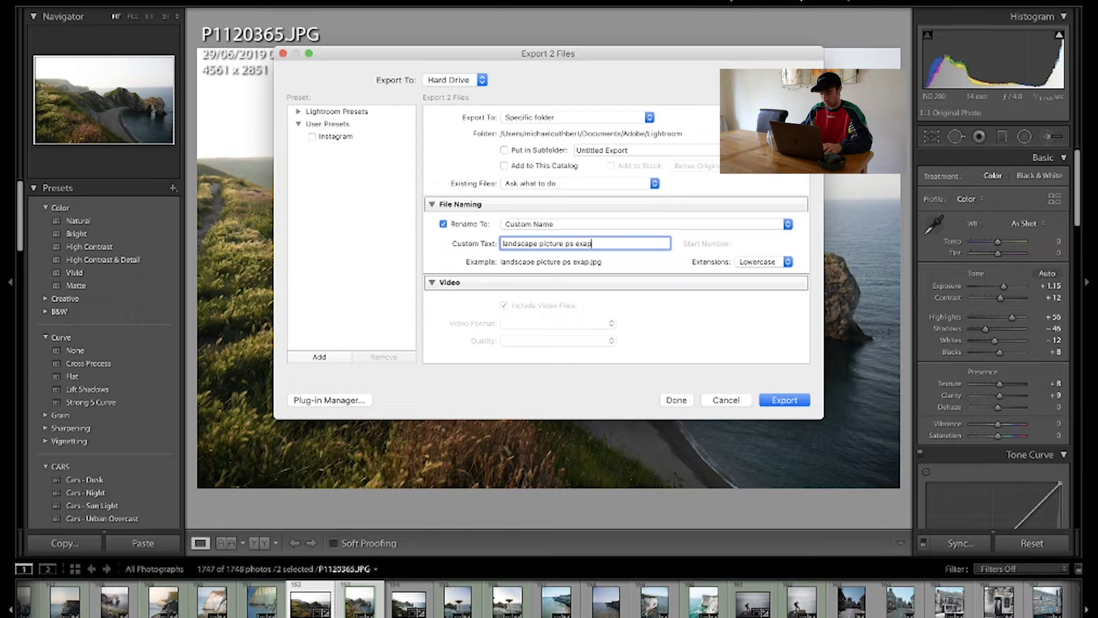
key("BackSpace")
type("mple")
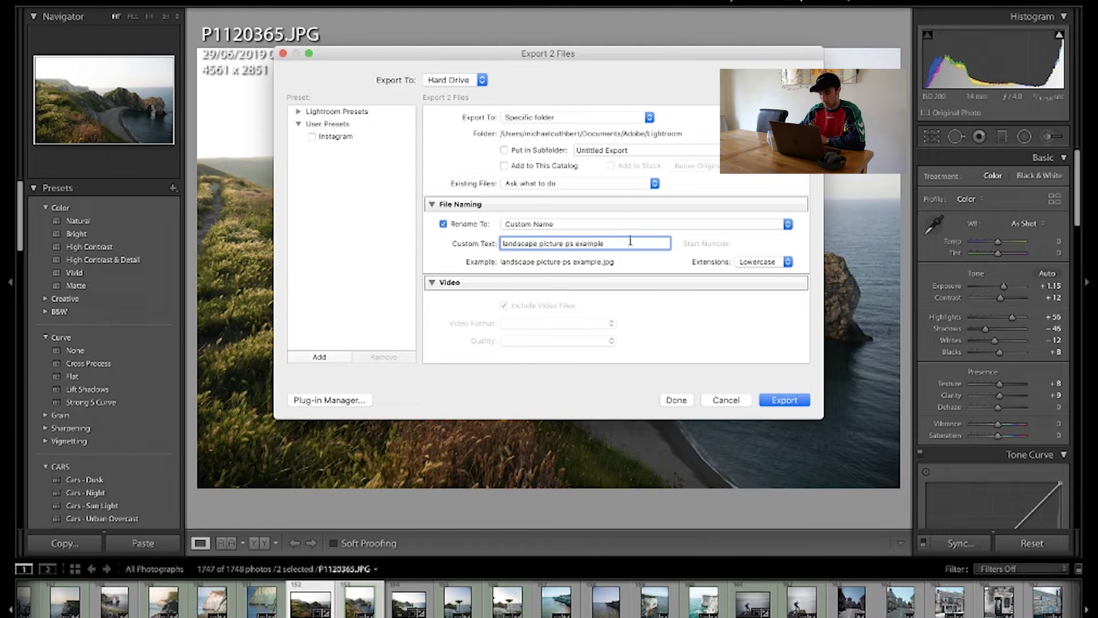
- Set the post-processing action to Open in Adobe Photoshop 2020 and export the two photos
scroll(701, 345, "down", 5)
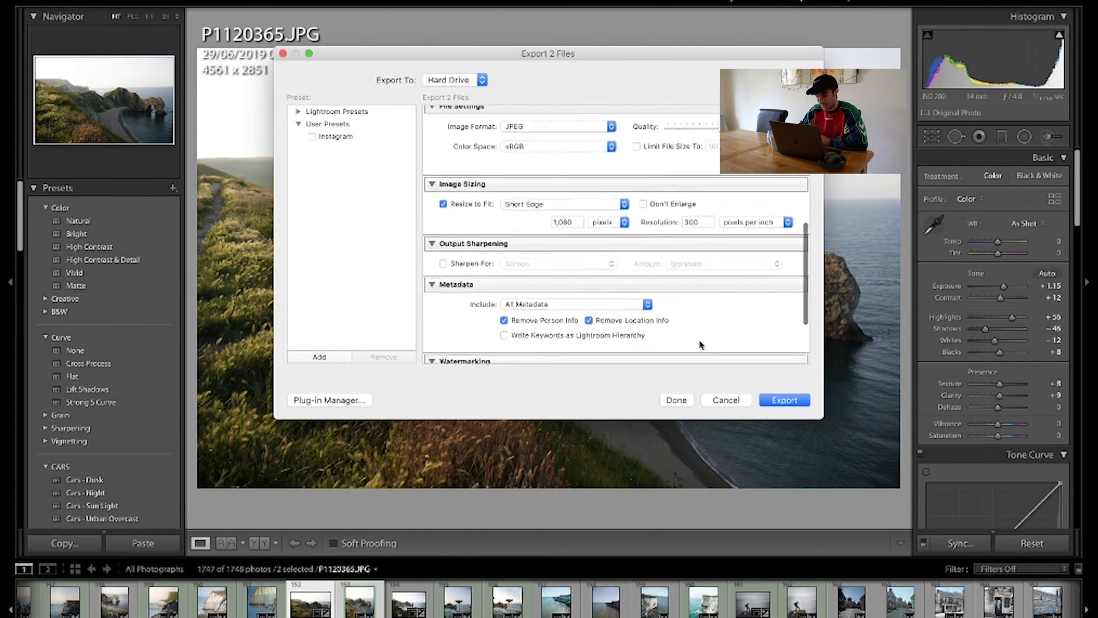
scroll(761, 268, "up", 2)
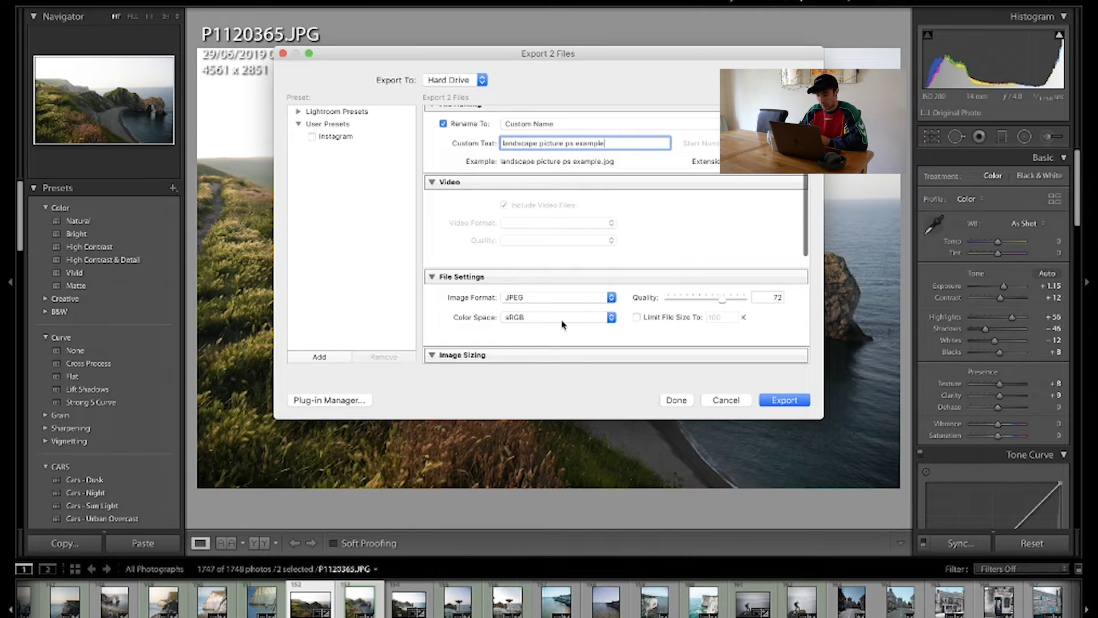
scroll(664, 316, "up", 2)
scroll(663, 316, "down", 10)
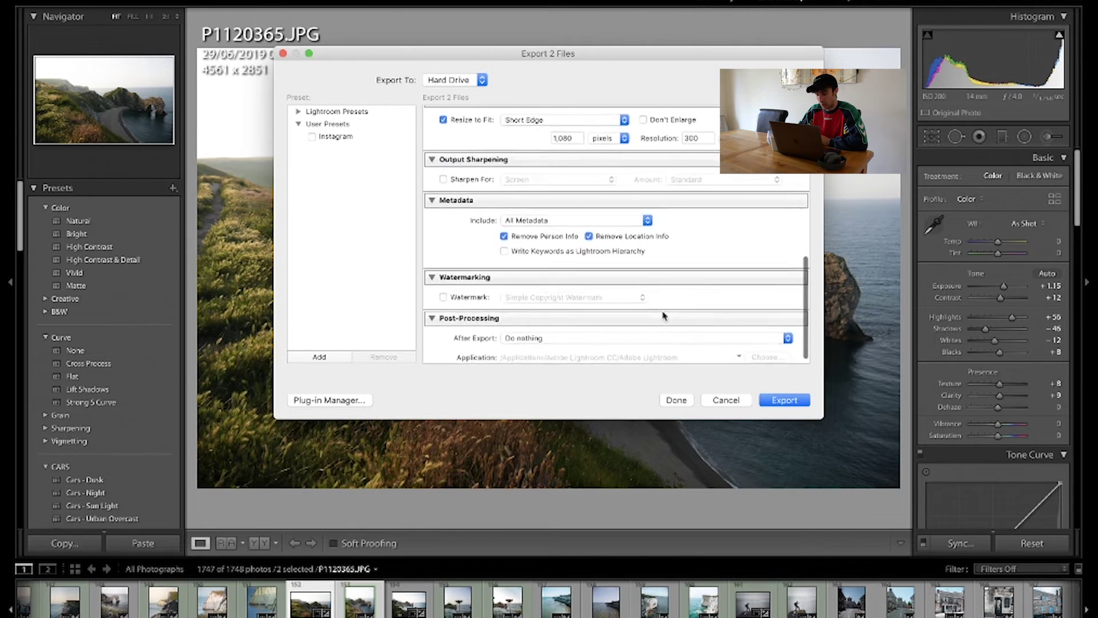
left_click(544, 331)
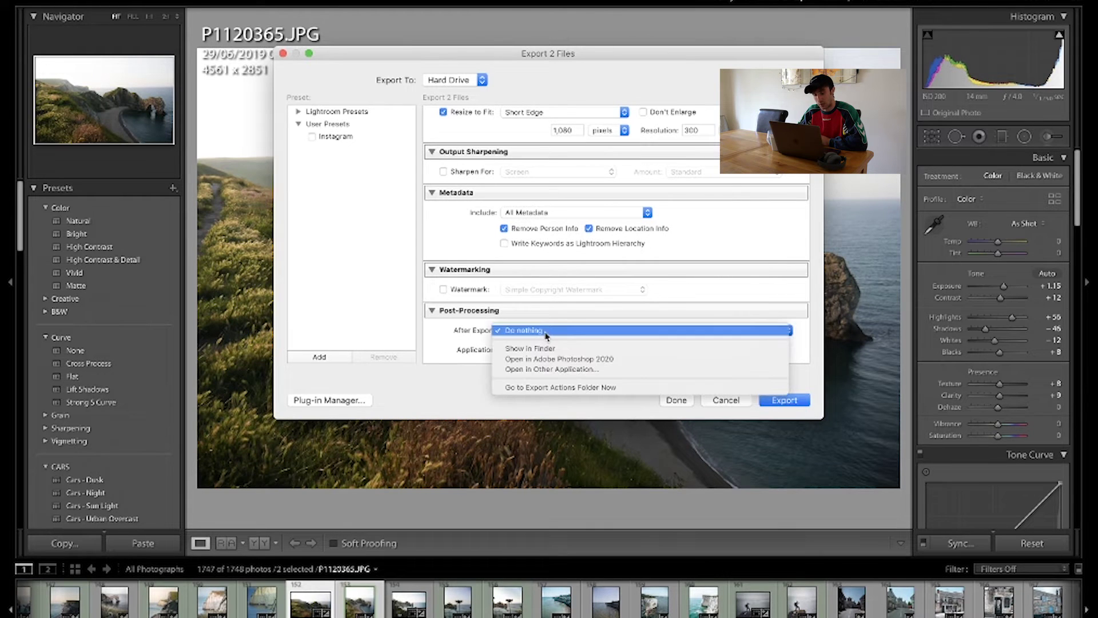
left_click(574, 360)
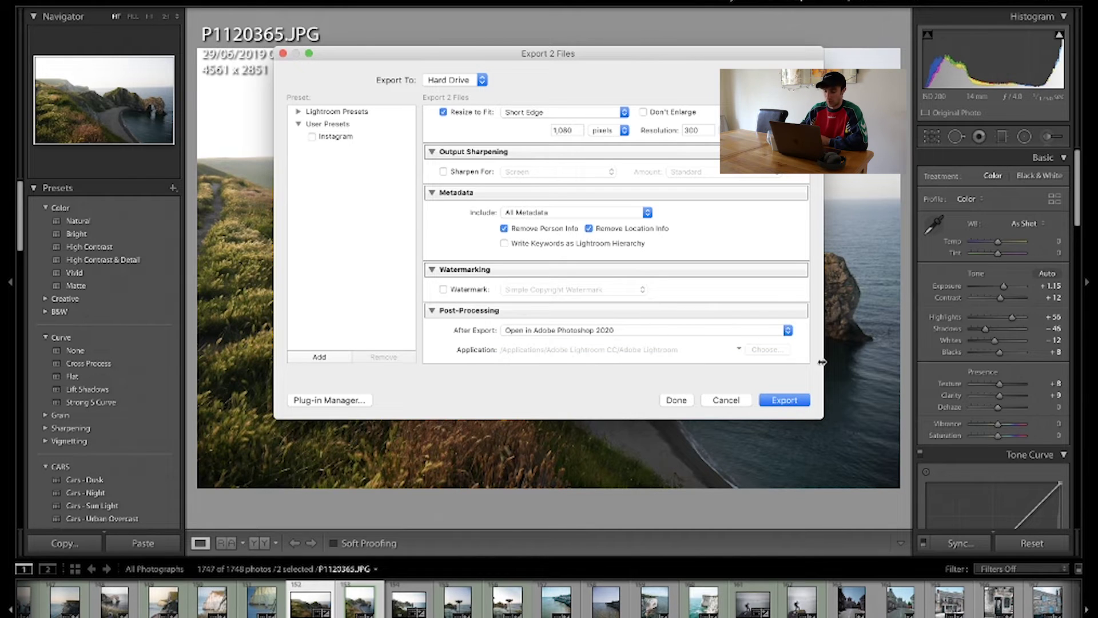
left_click(778, 401)
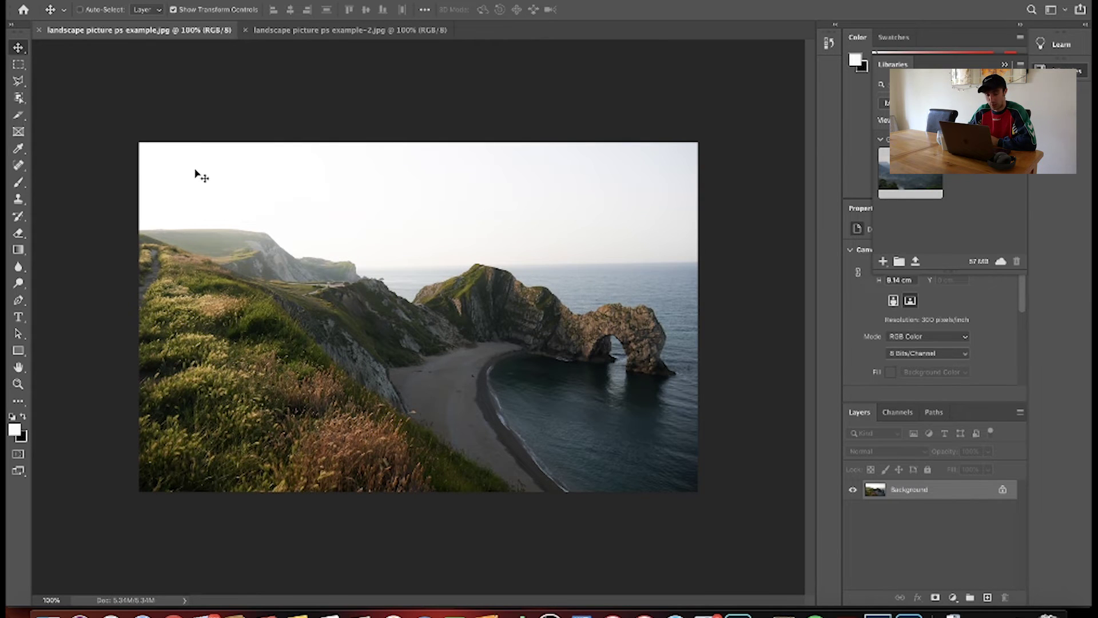
- Use the Slice tool to divide the landscape picture vertically at its middle, with the slice covering the full height of the left half
left_click(20, 117)
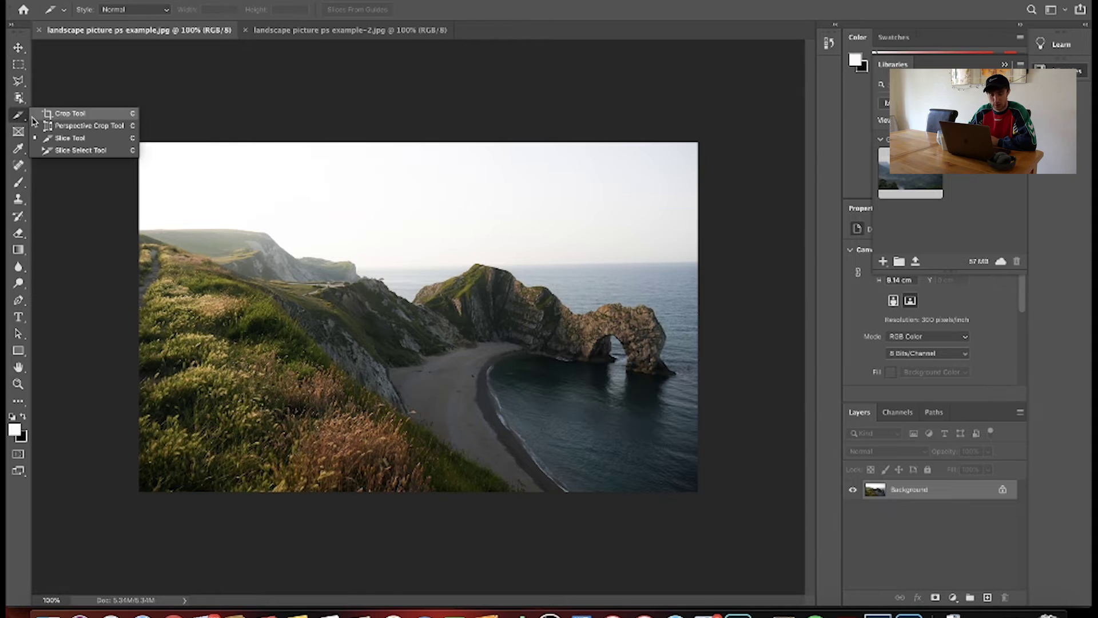
left_click(104, 140)
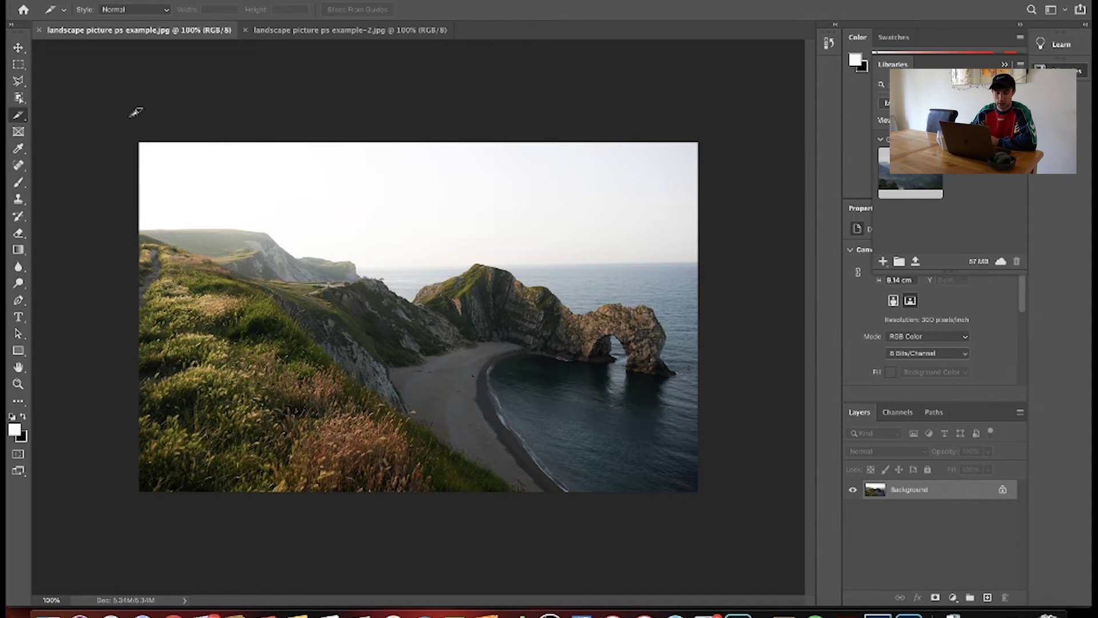
left_click_drag(130, 116, 414, 511)
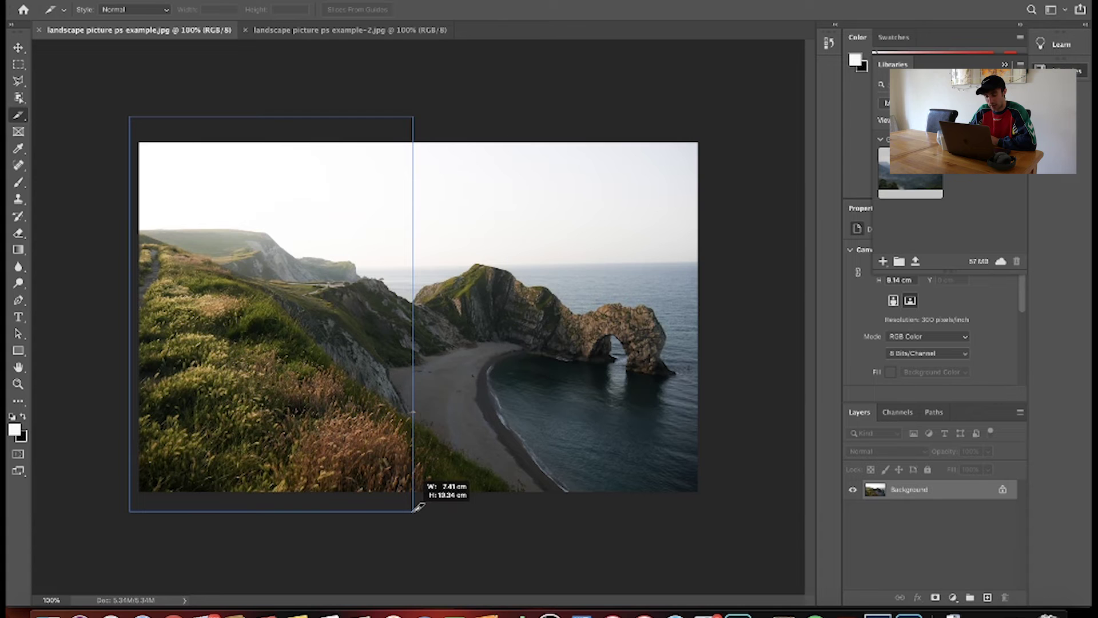
mouse_move(419, 507)
left_mouse_down()
mouse_move(319, 508)
mouse_move(431, 506)
mouse_move(318, 499)
mouse_move(423, 510)
left_mouse_up()
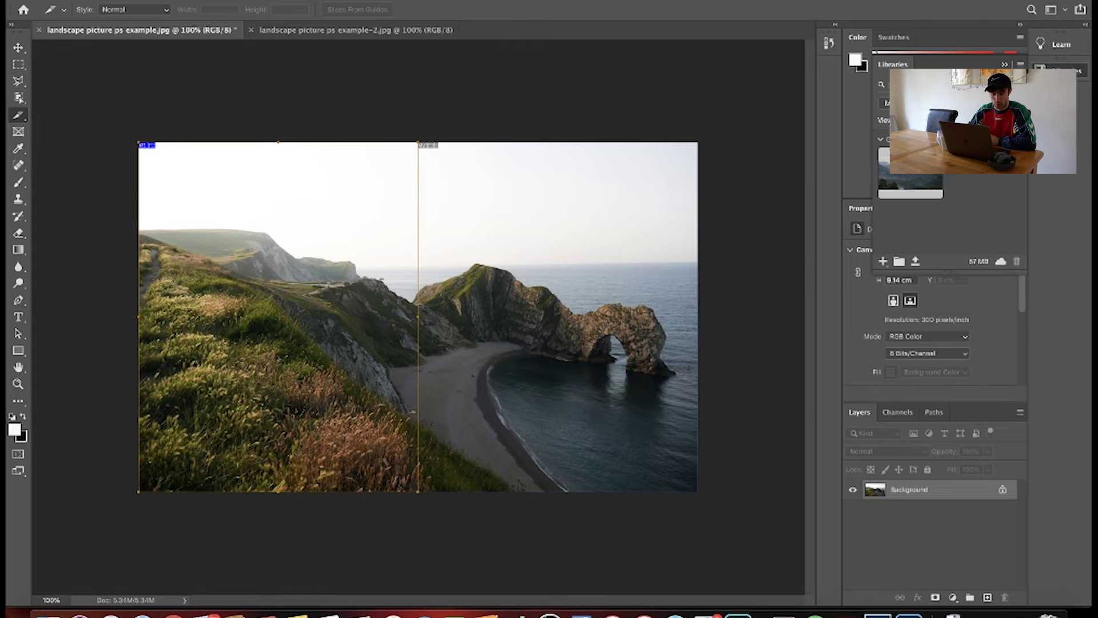
- Start a Save for Web (Legacy) export of the sliced landscape picture and set the image height to 1350 px
left_click(115, 1)
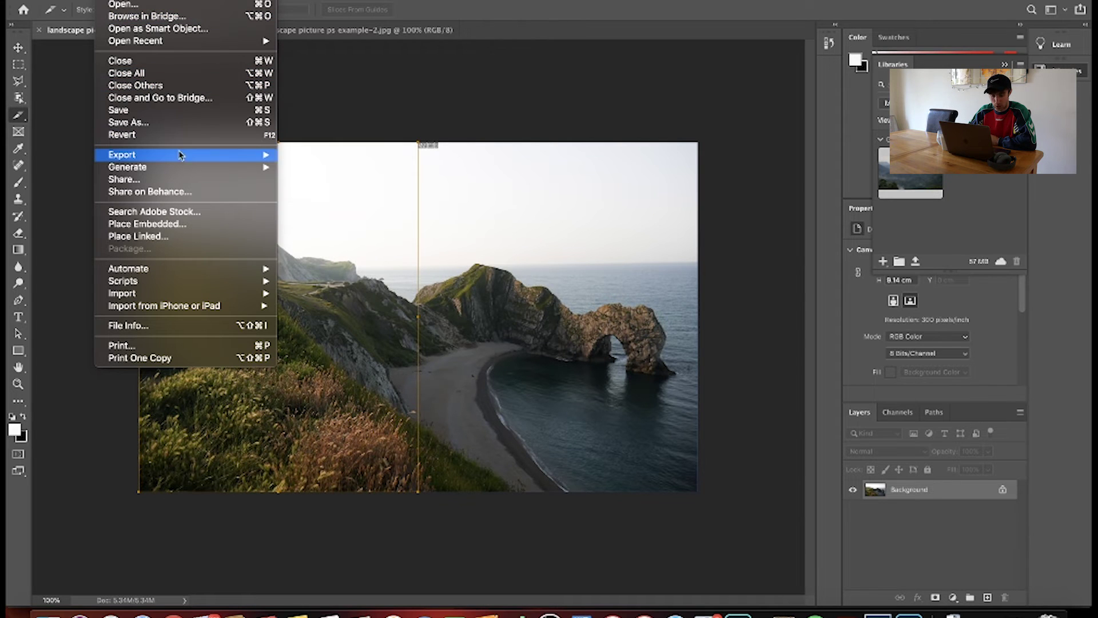
mouse_move(217, 158)
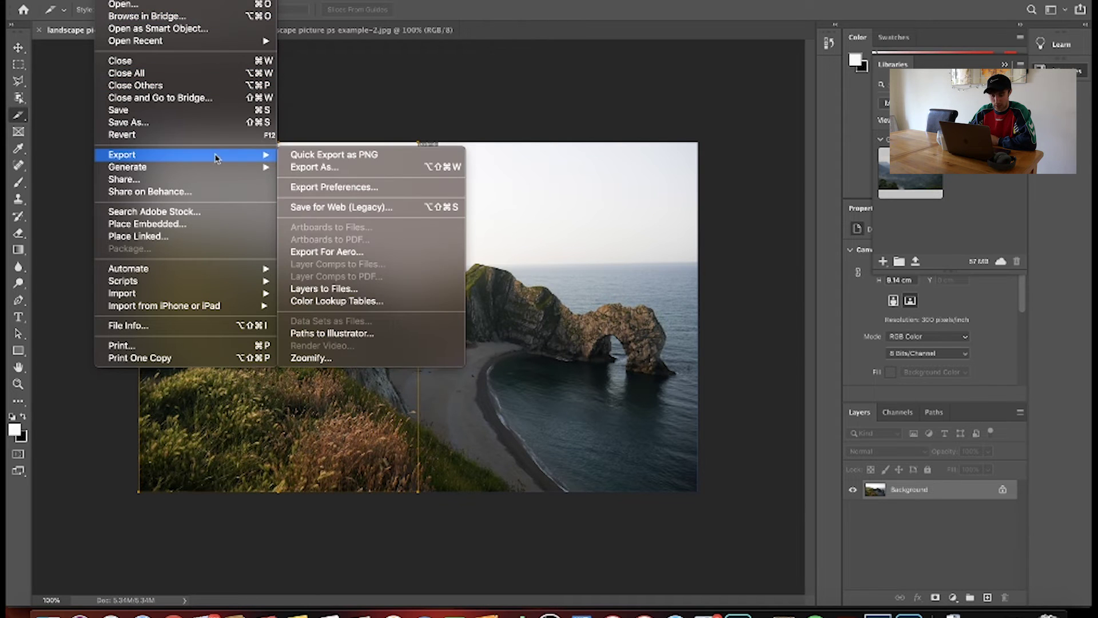
left_click(341, 207)
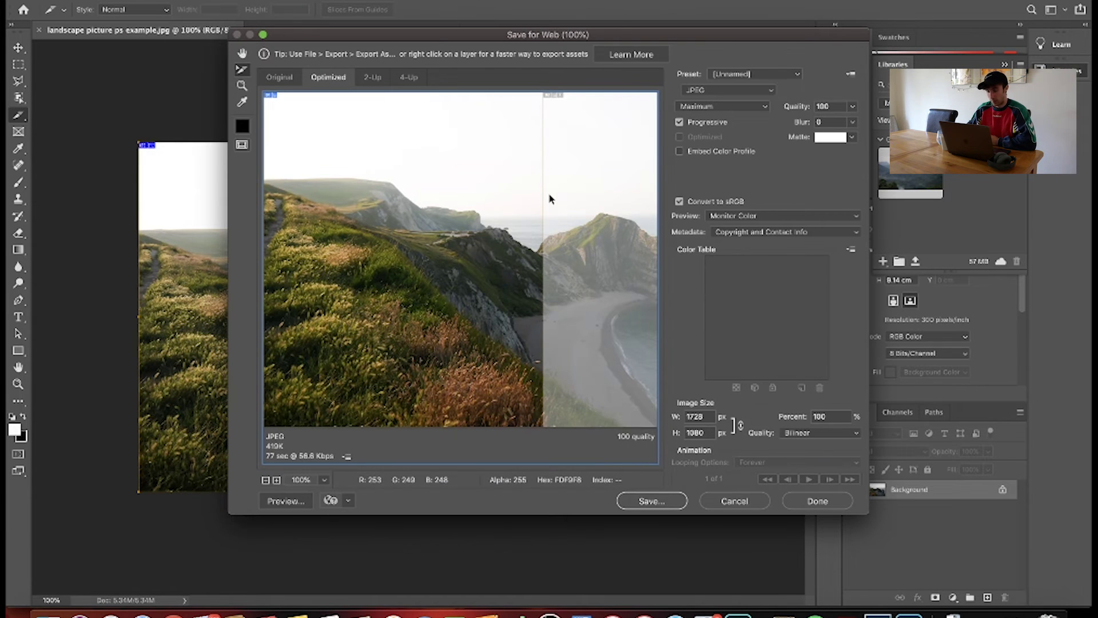
double_click(707, 433)
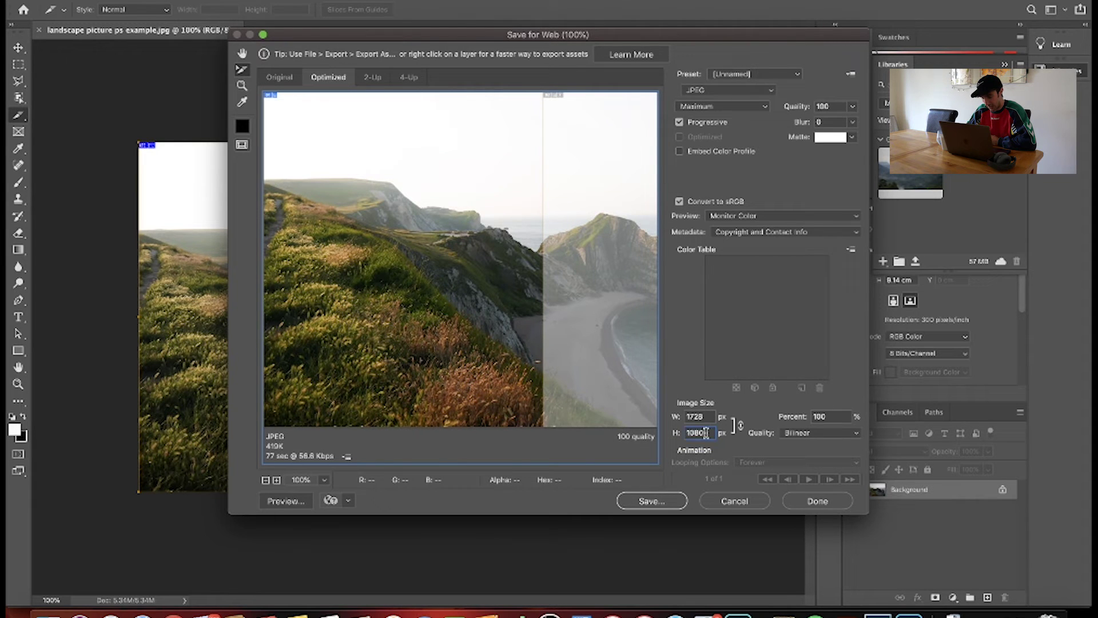
type("10")
key("BackSpace")
key("BackSpace")
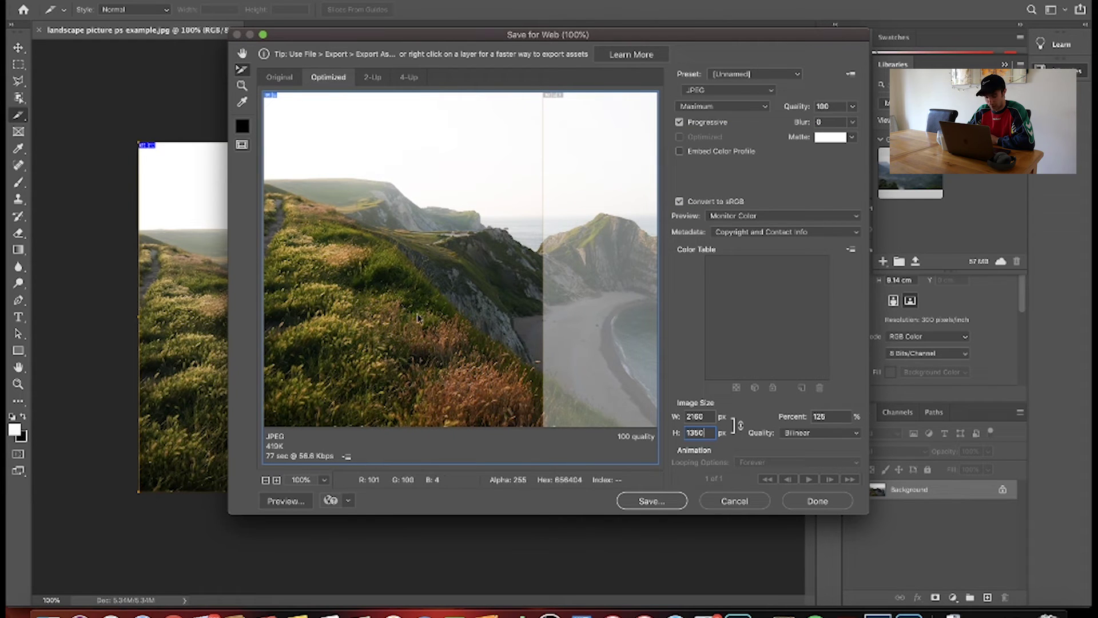
- Save all slices as landscape-picture-ps-example.jpg, images only, in the images folder inside Photoshop slices
left_click(265, 480)
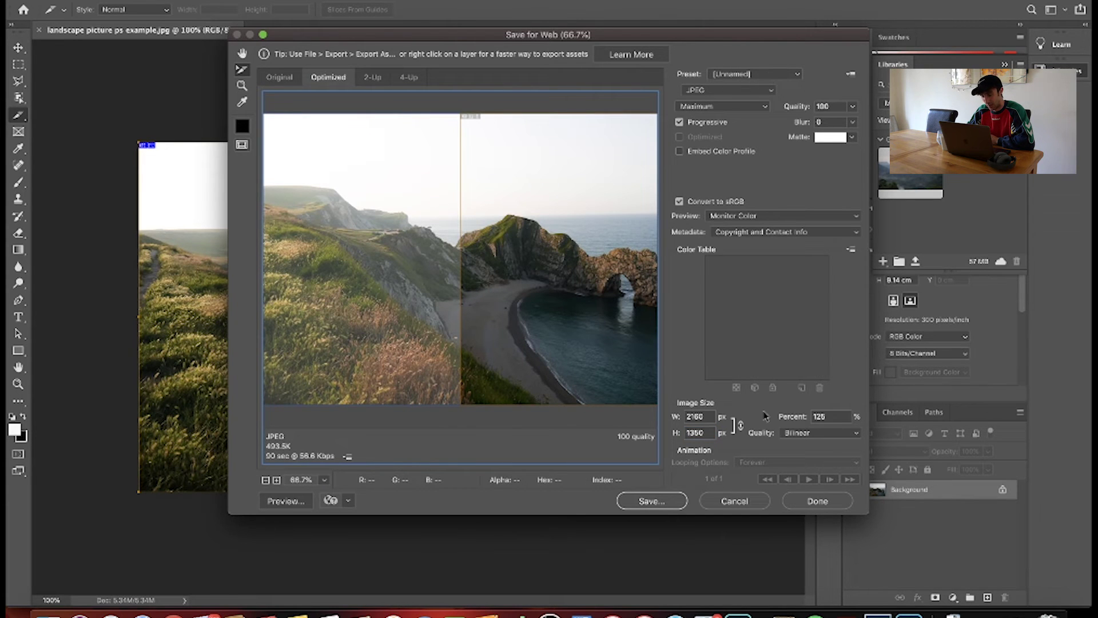
left_click(645, 503)
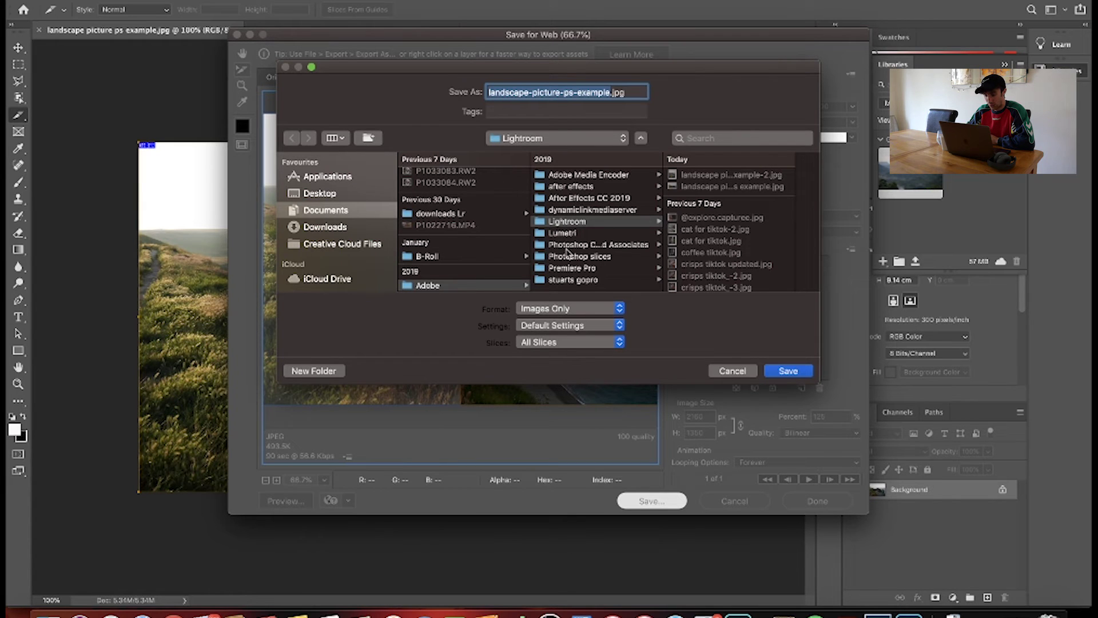
left_click(598, 258)
left_click(703, 189)
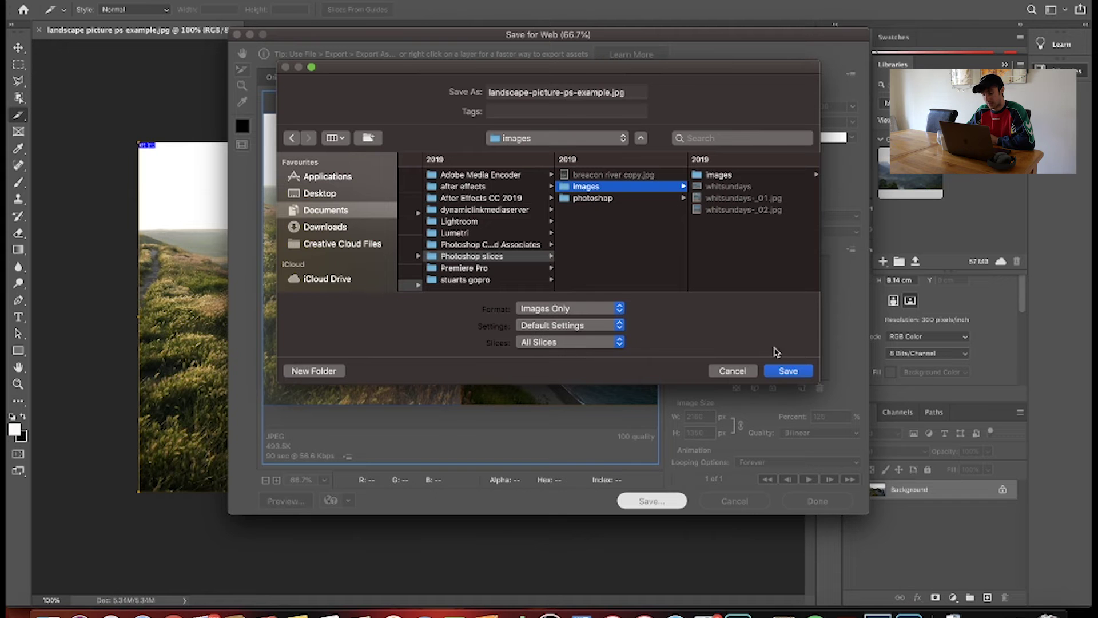
left_click(787, 372)
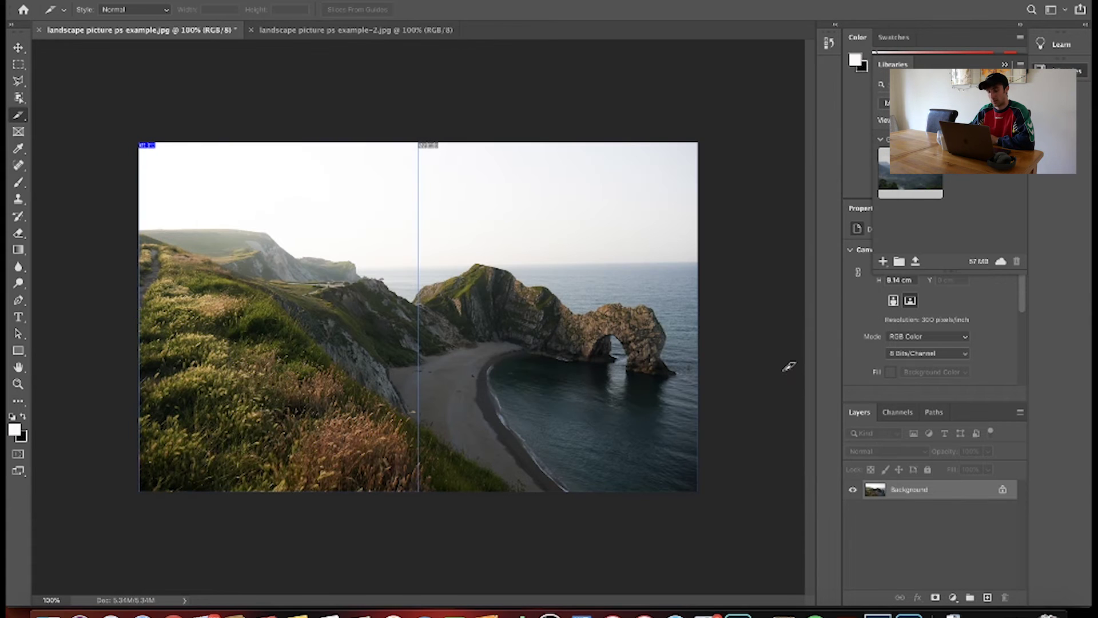